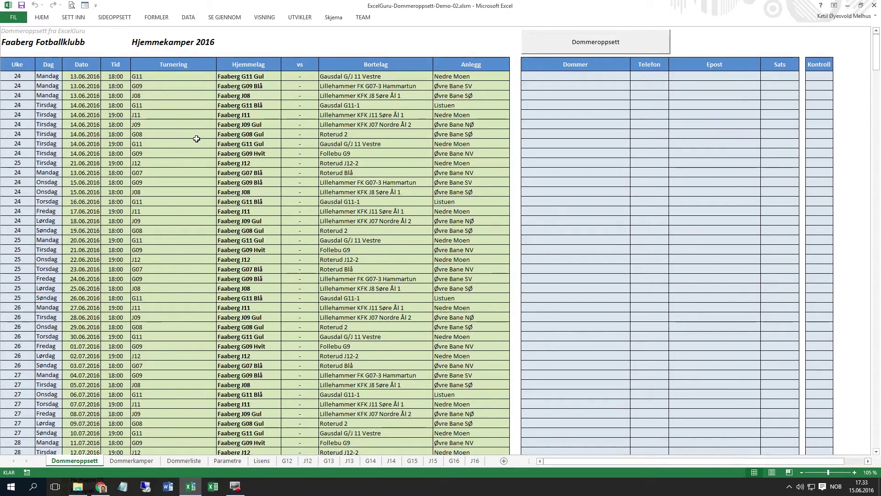
On Dommerliste, enter J15 as the second referee's Alt Lag in B3, then return to Dommeroppsett.
{"action": "scroll", "coordinate": [181, 183], "scroll_direction": "down", "scroll_amount": 6}
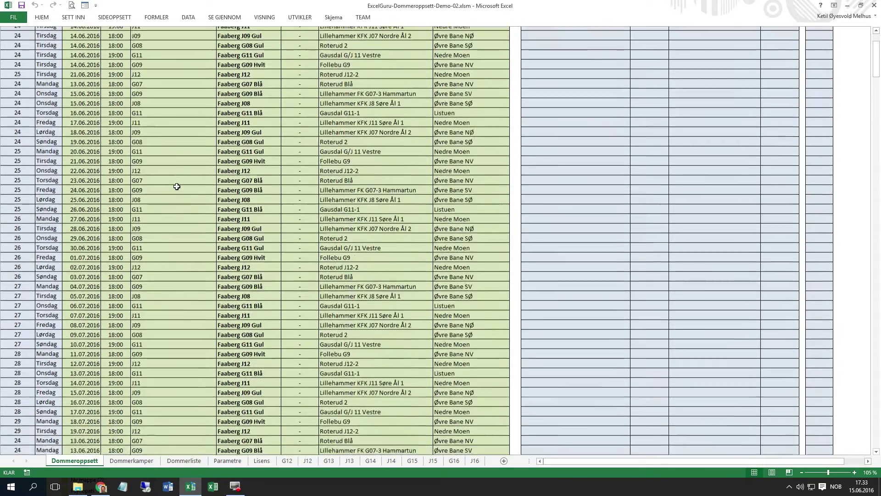
{"action": "scroll", "coordinate": [179, 184], "scroll_direction": "down", "scroll_amount": 6}
{"action": "scroll", "coordinate": [177, 187], "scroll_direction": "down", "scroll_amount": 3}
{"action": "scroll", "coordinate": [177, 186], "scroll_direction": "down", "scroll_amount": 3}
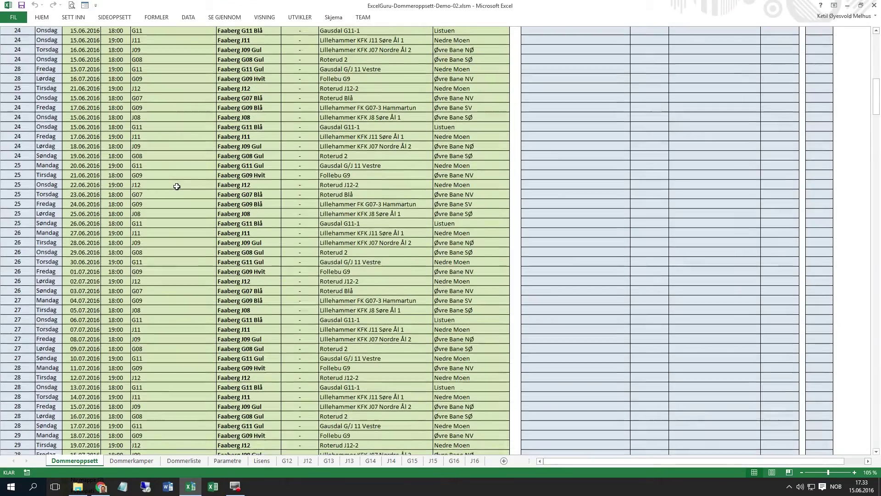
{"action": "scroll", "coordinate": [177, 186], "scroll_direction": "down", "scroll_amount": 2}
{"action": "scroll", "coordinate": [176, 186], "scroll_direction": "down", "scroll_amount": 3}
{"action": "scroll", "coordinate": [177, 186], "scroll_direction": "up", "scroll_amount": 3}
{"action": "scroll", "coordinate": [177, 186], "scroll_direction": "up", "scroll_amount": 1}
{"action": "scroll", "coordinate": [177, 187], "scroll_direction": "up", "scroll_amount": 1}
{"action": "scroll", "coordinate": [177, 186], "scroll_direction": "up", "scroll_amount": 3}
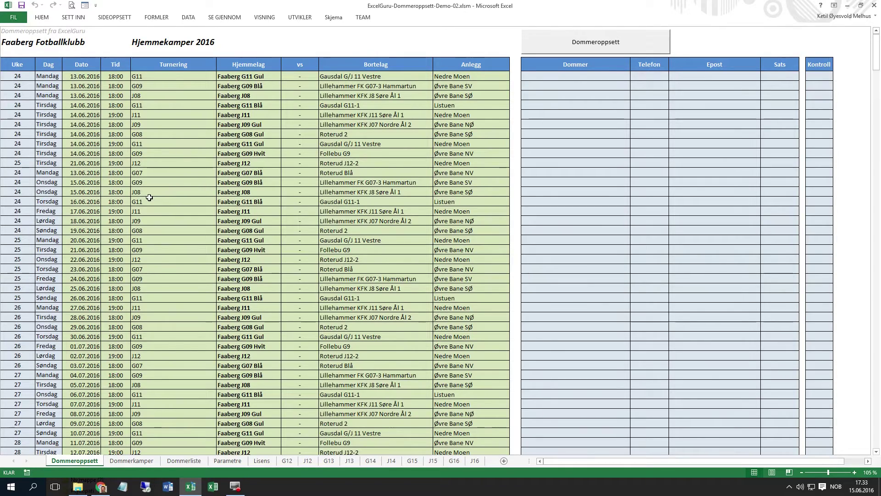
{"action": "scroll", "coordinate": [149, 197], "scroll_direction": "down", "scroll_amount": 5}
{"action": "scroll", "coordinate": [149, 197], "scroll_direction": "down", "scroll_amount": 2}
{"action": "scroll", "coordinate": [149, 197], "scroll_direction": "down", "scroll_amount": 1}
{"action": "scroll", "coordinate": [149, 197], "scroll_direction": "up", "scroll_amount": 8}
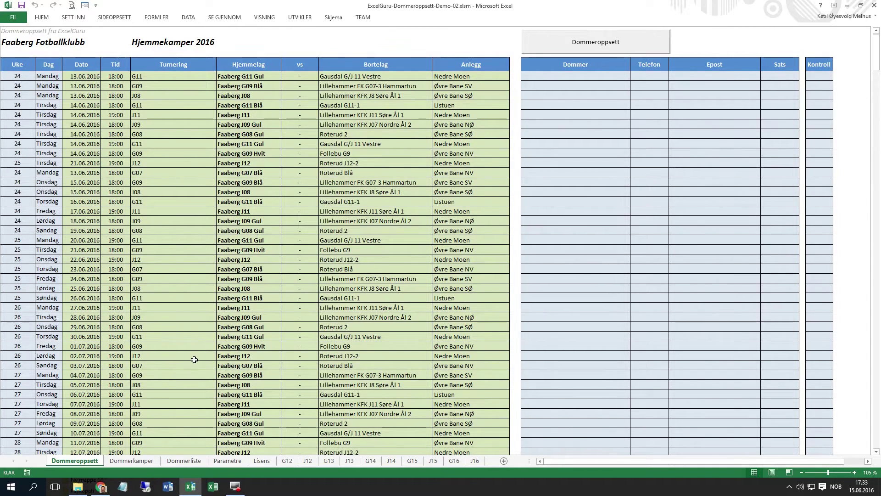
{"action": "left_click", "coordinate": [182, 460]}
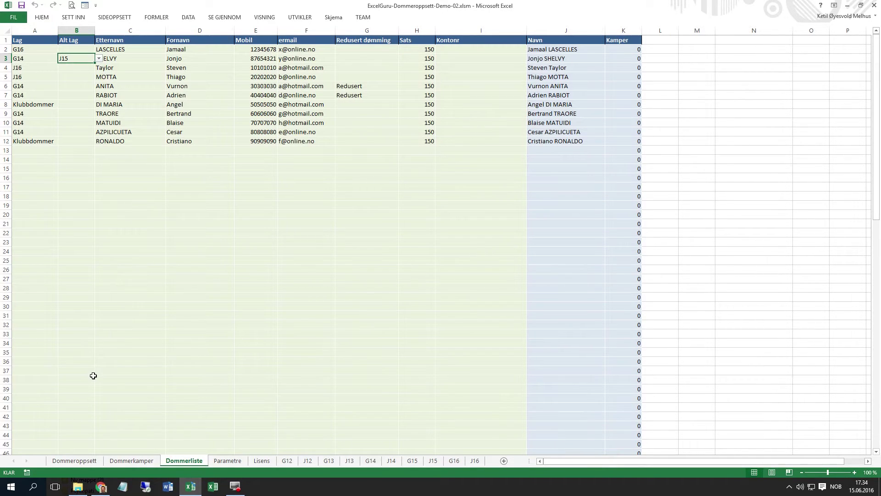
{"action": "left_click", "coordinate": [81, 462]}
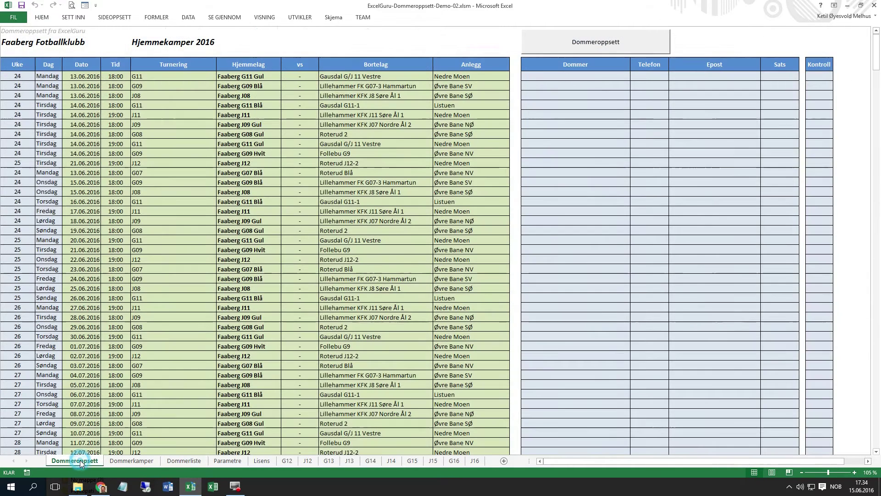
{"action": "left_click", "coordinate": [594, 46]}
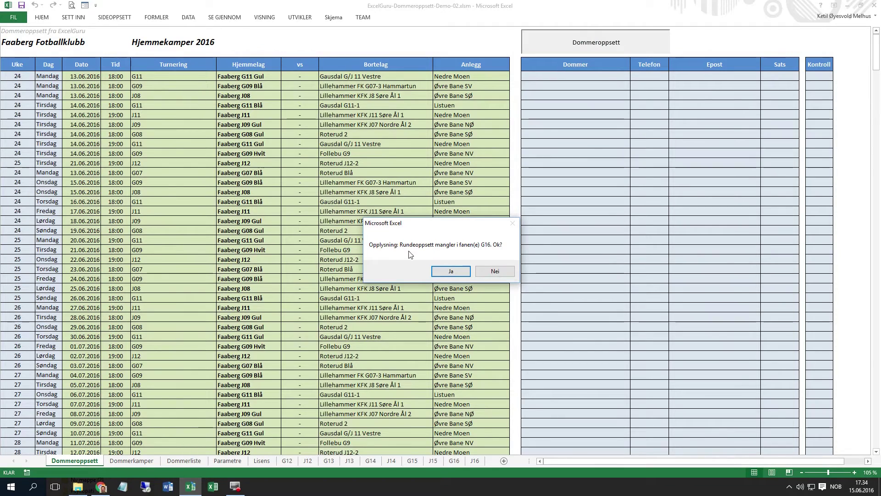
{"action": "left_click", "coordinate": [494, 272]}
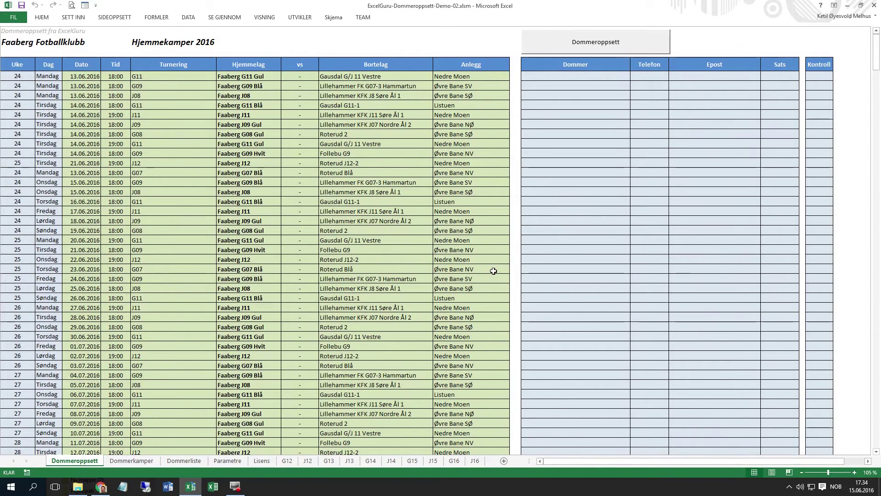
{"action": "key", "text": "alt+Tab"}
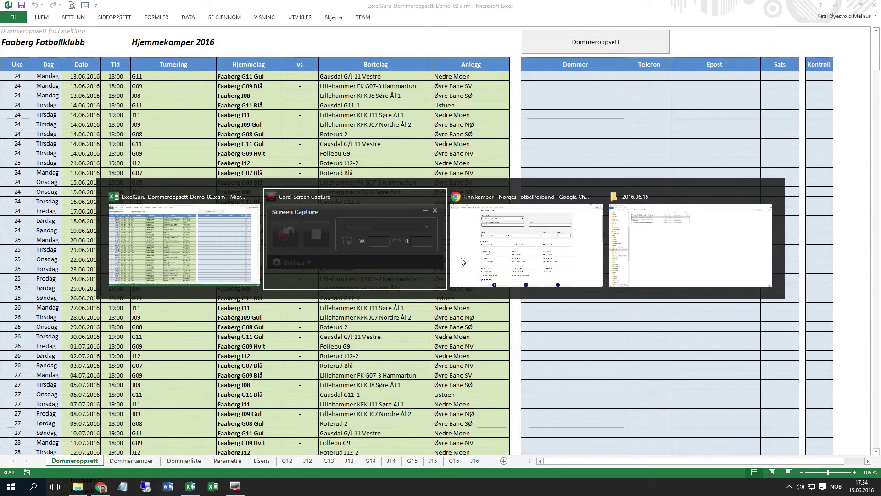
On fotball.no, pick club Faaberg Fotball and open its G16 1. Div. Avd. 01 Nivå 2 tournament.
{"action": "left_click", "coordinate": [462, 262]}
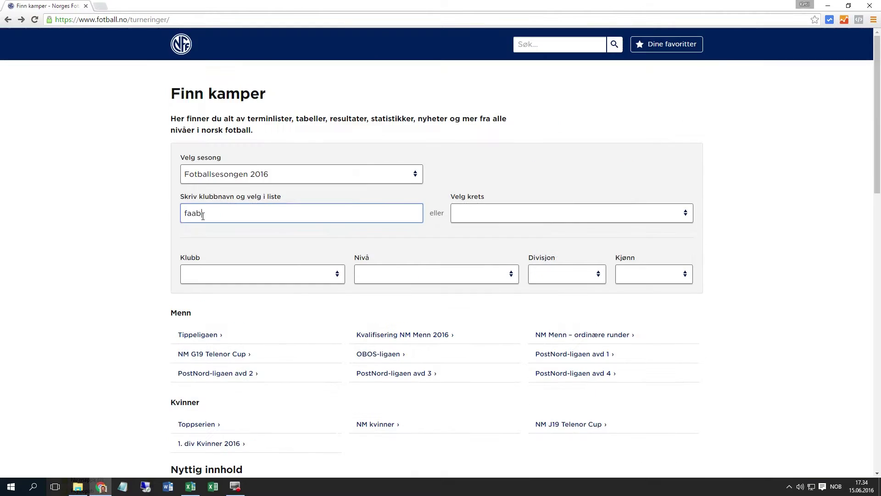
{"action": "left_click", "coordinate": [210, 233]}
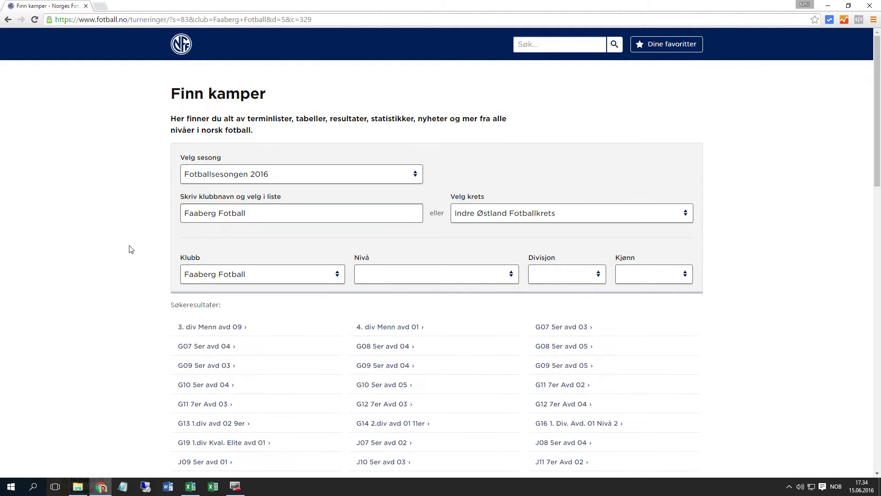
{"action": "scroll", "coordinate": [90, 303], "scroll_direction": "down", "scroll_amount": 2}
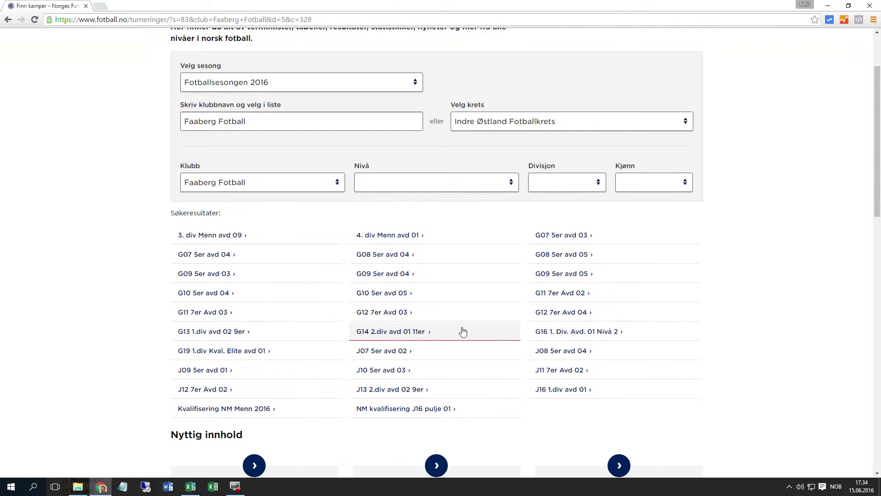
{"action": "left_click", "coordinate": [551, 332]}
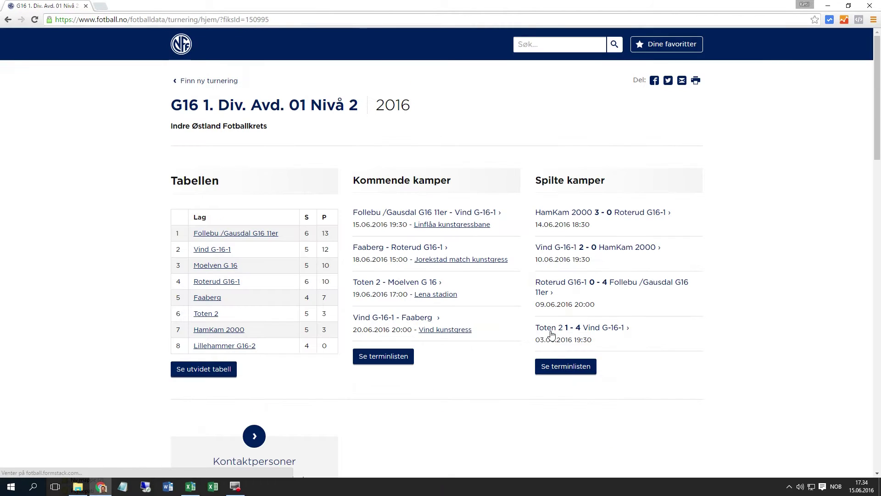
Download the tournament's full match schedule to Excel and open kamper.xlsx.
{"action": "left_click", "coordinate": [403, 361]}
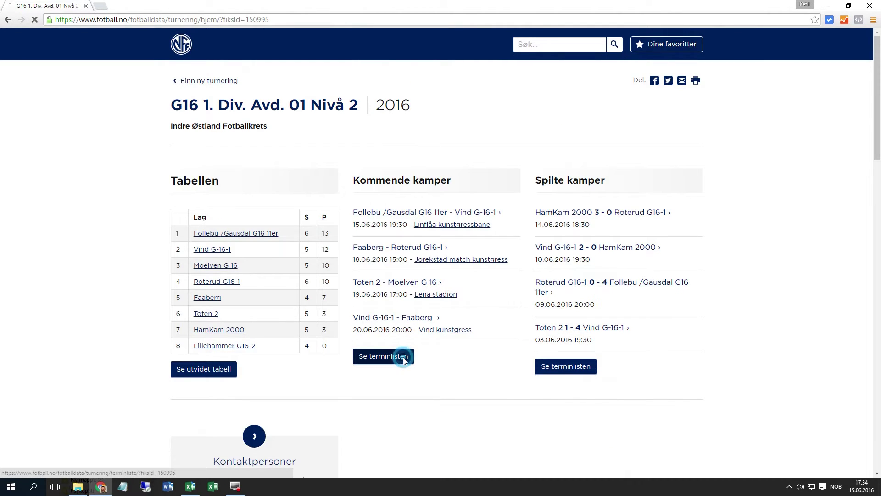
{"action": "scroll", "coordinate": [404, 363], "scroll_direction": "up", "scroll_amount": 5}
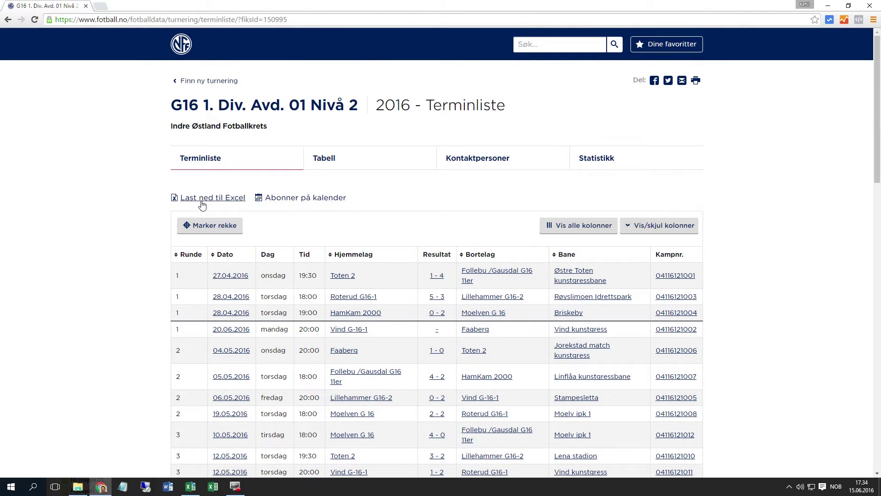
{"action": "left_click", "coordinate": [202, 201]}
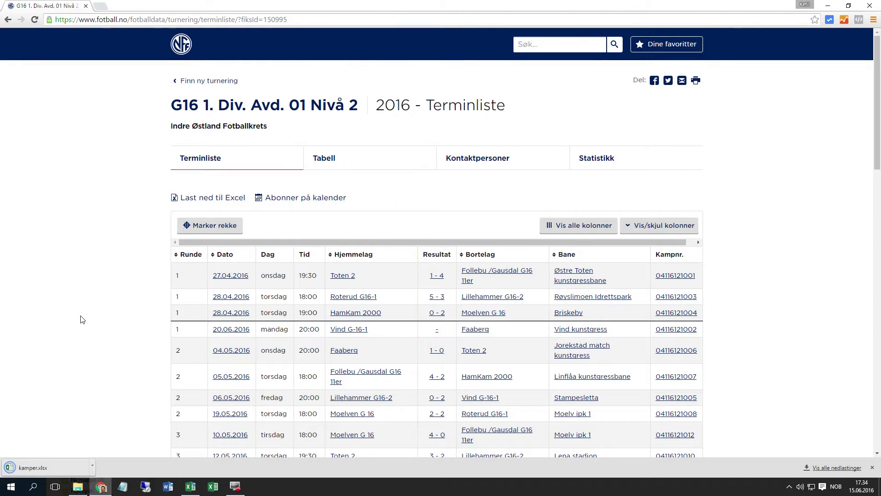
{"action": "left_click", "coordinate": [45, 464]}
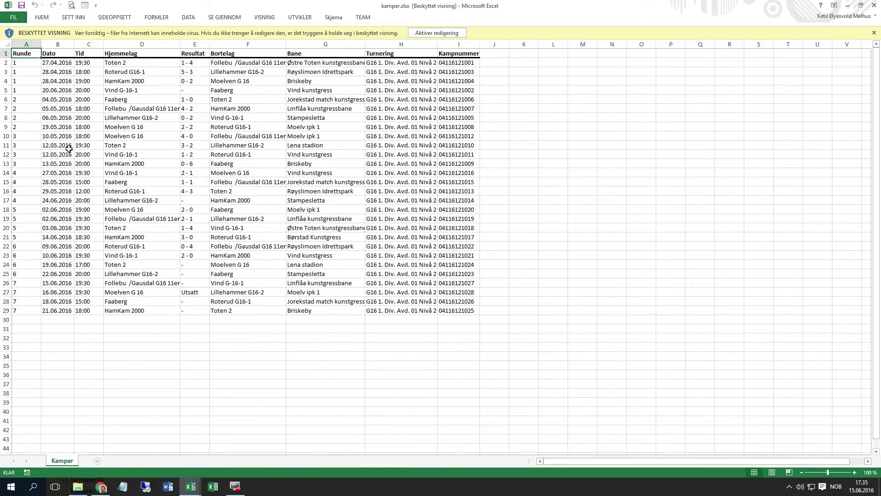
Copy the match table A1:I29 from kamper.xlsx and switch back to the ExcelGuru-Dommeroppsett-Demo-02 workbook.
{"action": "left_click_drag", "start_coordinate": [36, 58], "coordinate": [455, 312]}
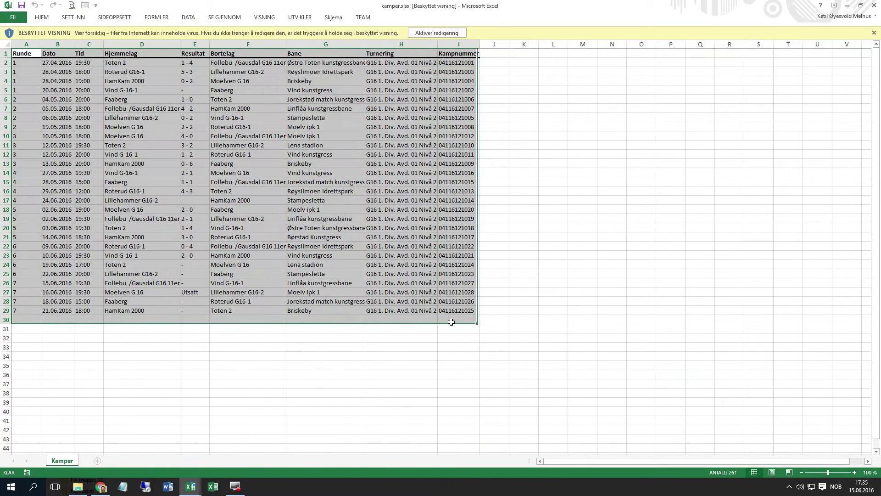
{"action": "right_click", "coordinate": [338, 251]}
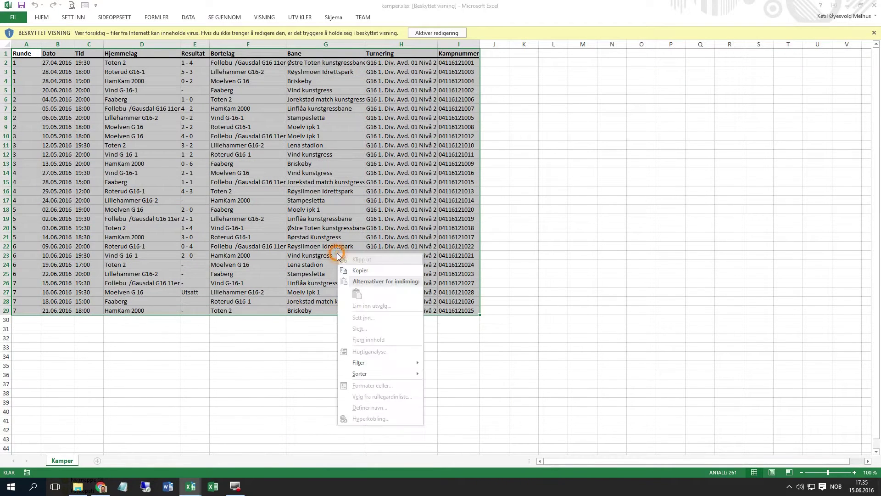
{"action": "left_click", "coordinate": [362, 272]}
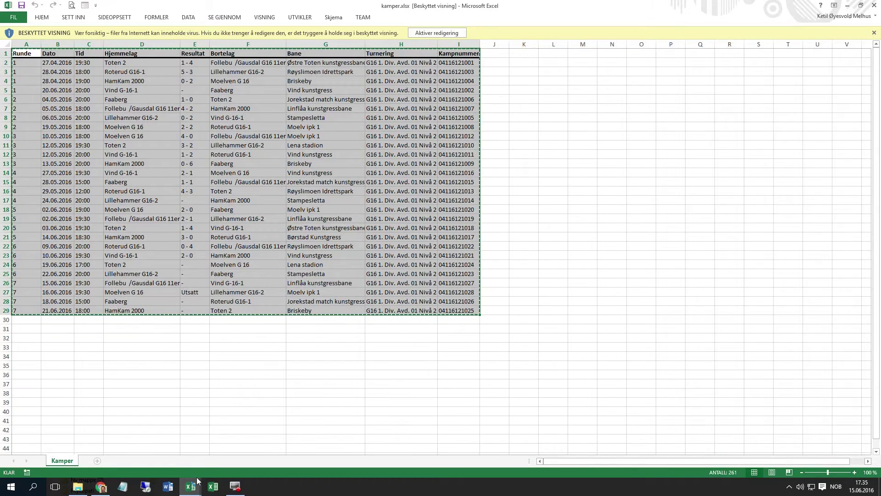
{"action": "left_click", "coordinate": [192, 487]}
{"action": "left_click", "coordinate": [159, 453]}
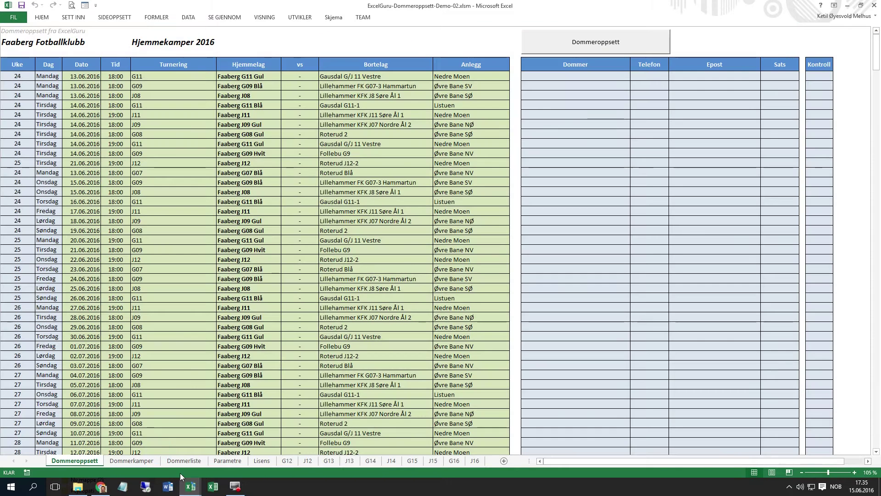
Paste the copied G16 fixture list (rows 1–29) into cell A1 of the empty G16 sheet.
{"action": "left_click", "coordinate": [183, 461]}
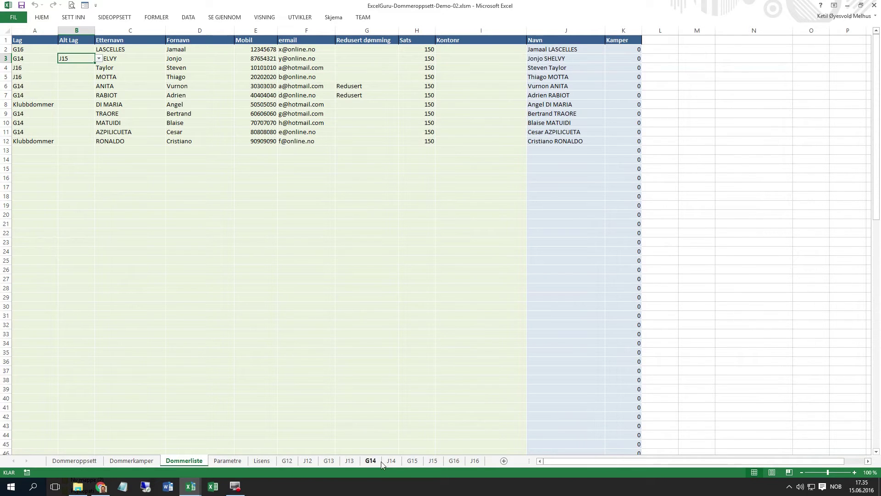
{"action": "left_click", "coordinate": [454, 461]}
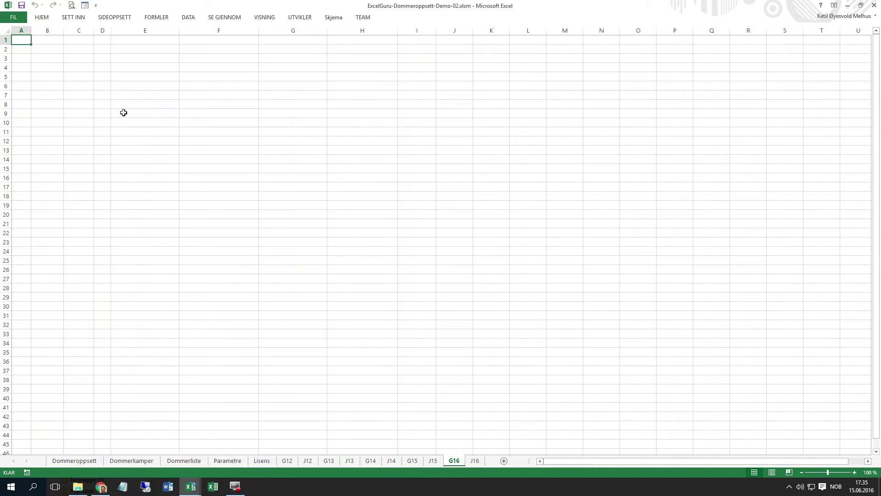
{"action": "right_click", "coordinate": [25, 39]}
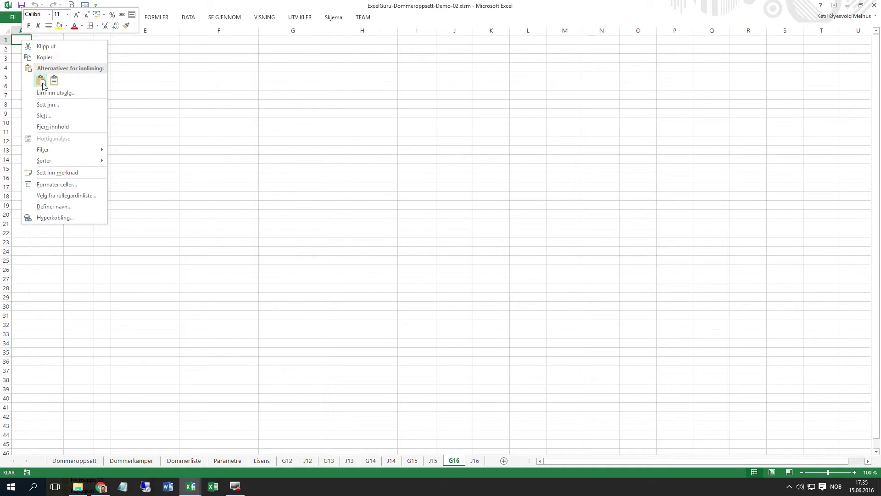
{"action": "left_click", "coordinate": [42, 81]}
{"action": "left_click", "coordinate": [163, 223]}
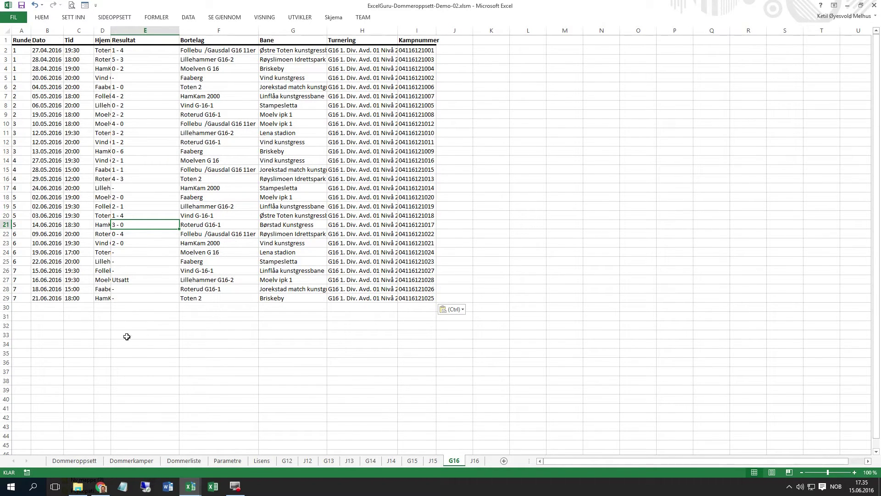
{"action": "left_click", "coordinate": [77, 461]}
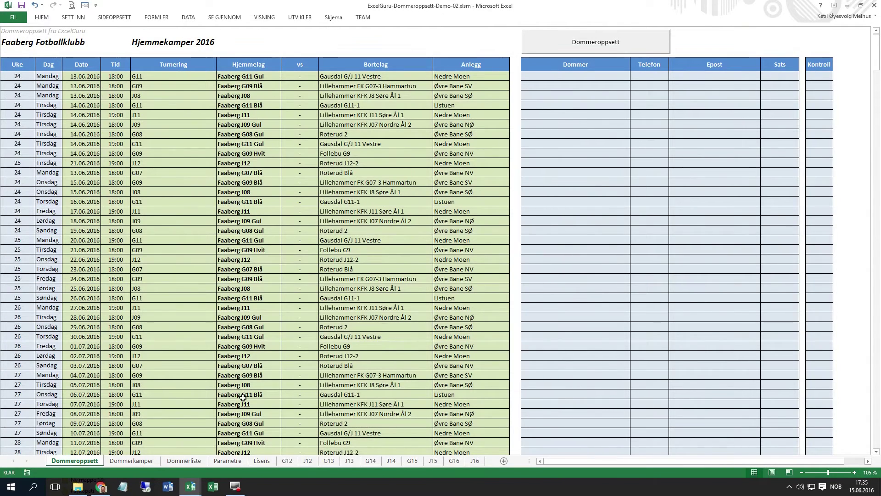
Save the workbook and run the Dommeroppsett macro, accepting the notice of 2 unassigned matches.
{"action": "left_click", "coordinate": [21, 5]}
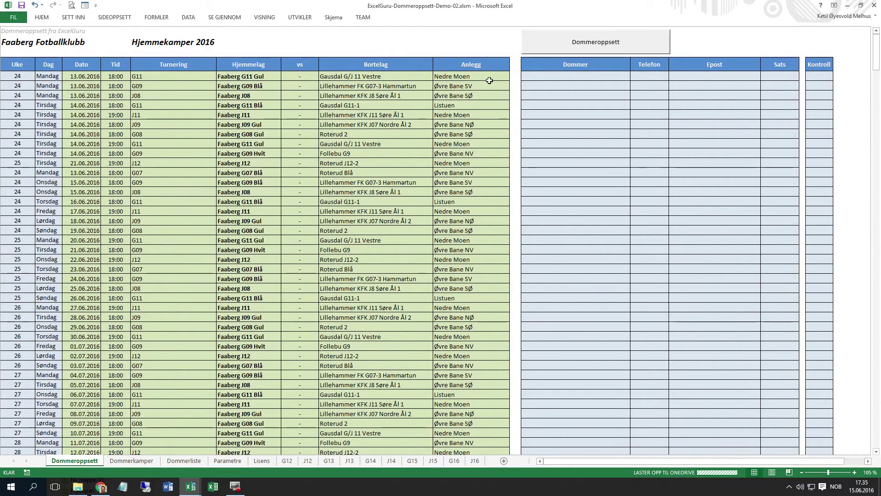
{"action": "left_click", "coordinate": [596, 46]}
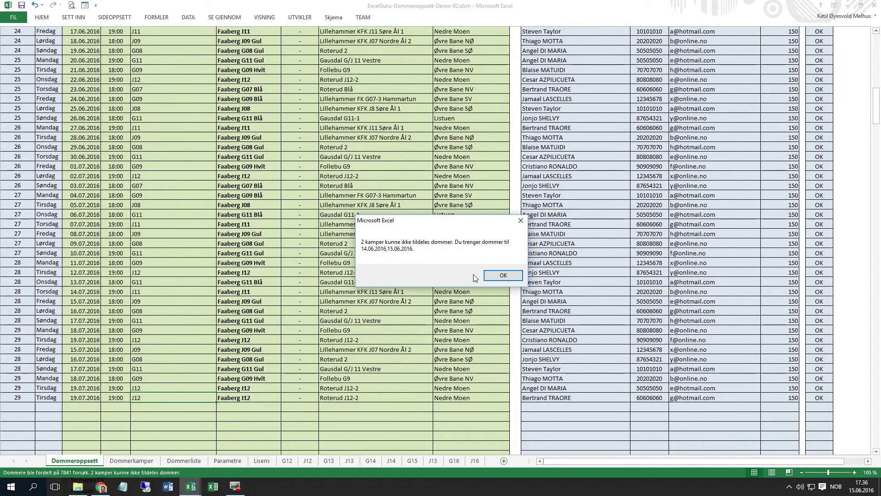
{"action": "left_click", "coordinate": [499, 277]}
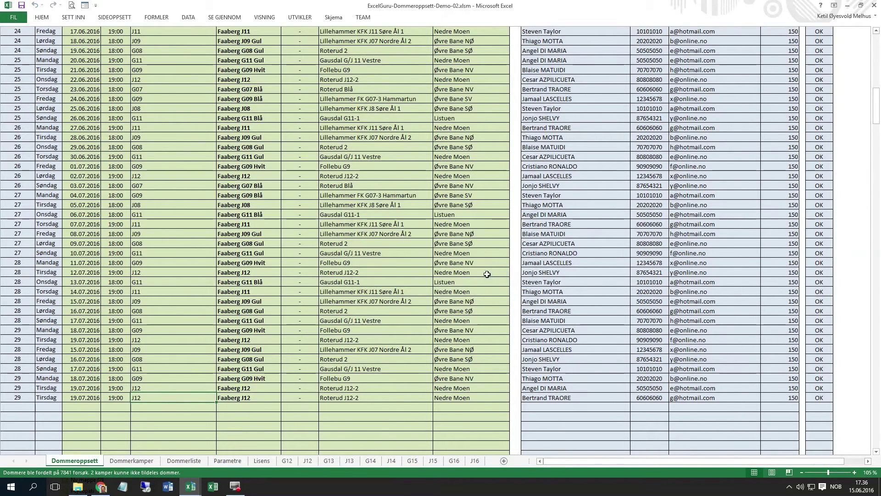
Add a twelfth referee in Dommerliste row 13 with team J15, surname and first name.
{"action": "left_click", "coordinate": [183, 460]}
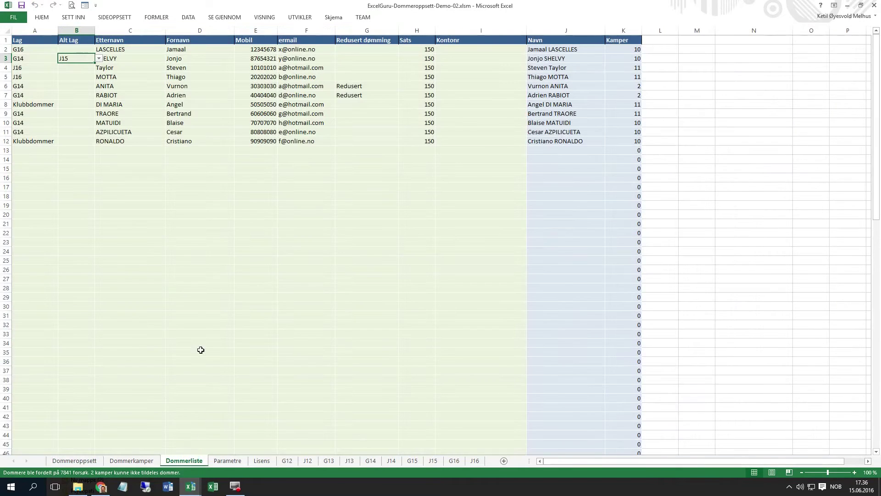
{"action": "left_click", "coordinate": [46, 149]}
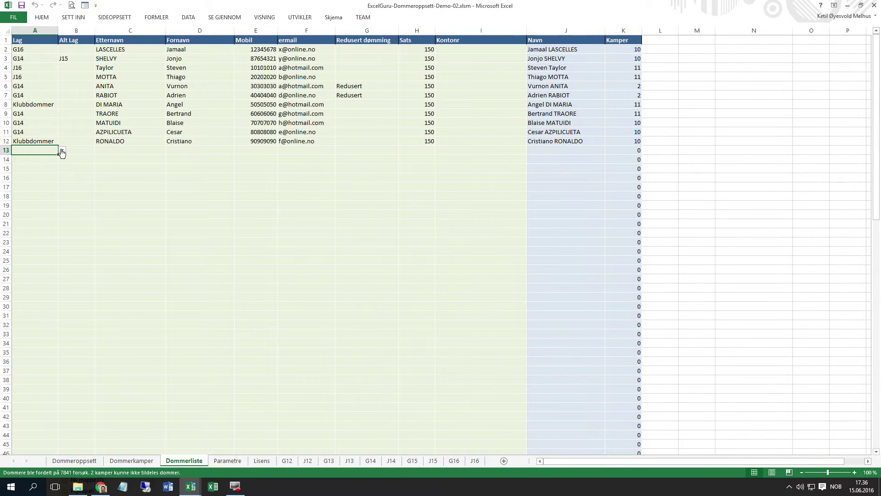
{"action": "left_click", "coordinate": [62, 152]}
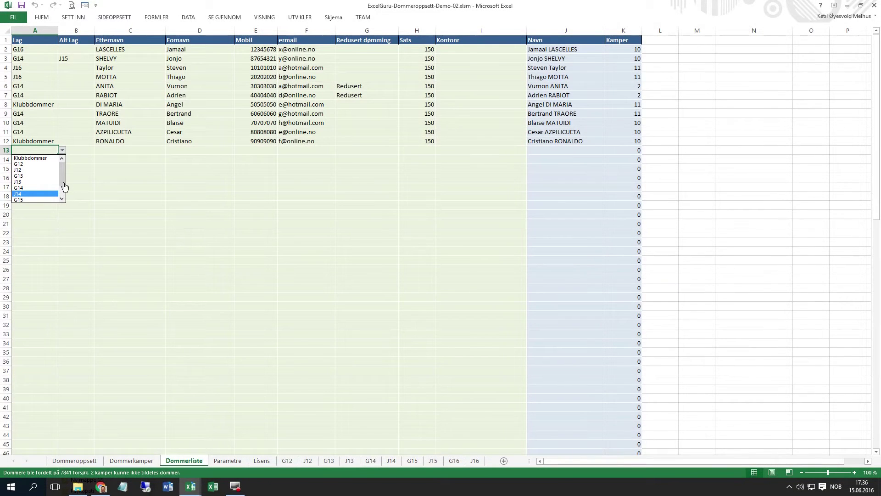
{"action": "left_click_drag", "start_coordinate": [64, 184], "coordinate": [63, 196]}
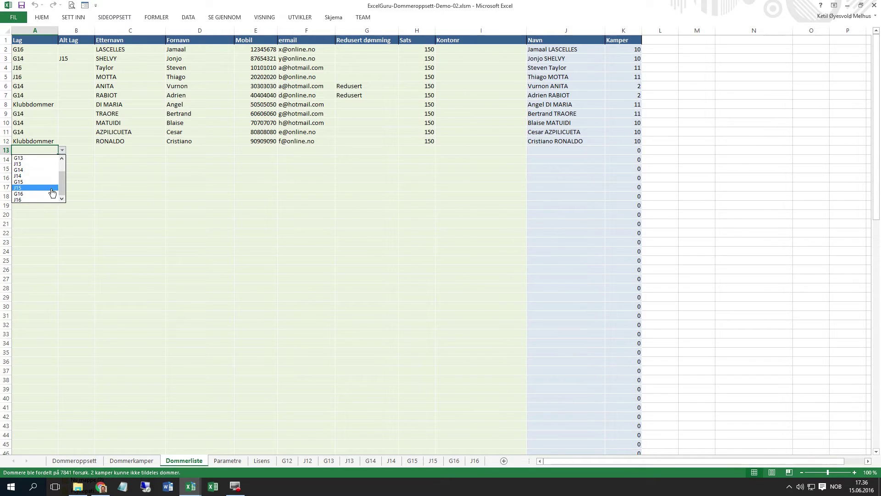
{"action": "left_click", "coordinate": [46, 187]}
{"action": "left_click", "coordinate": [115, 151]}
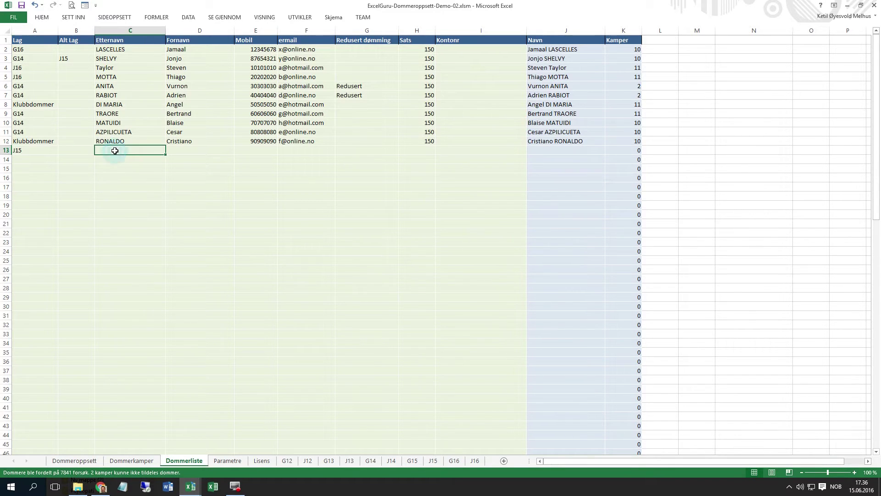
{"action": "type", "text": "Melhus"}
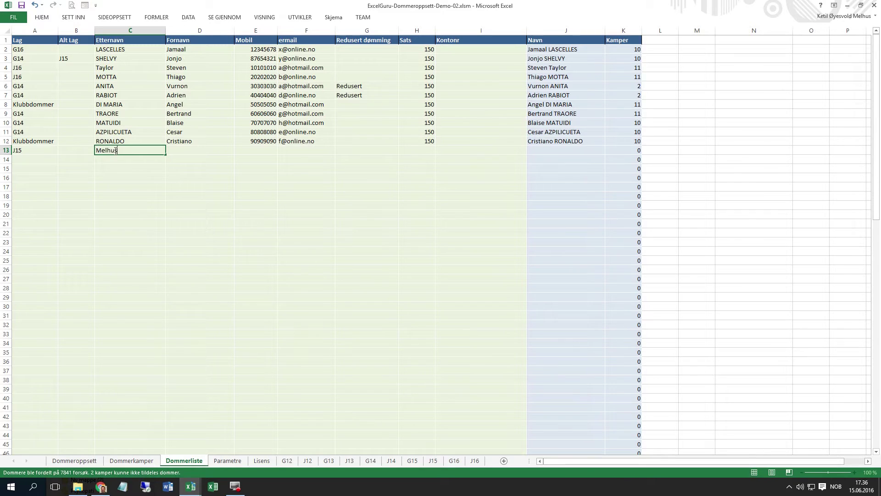
{"action": "key", "text": "Tab"}
{"action": "type", "text": "Ke"}
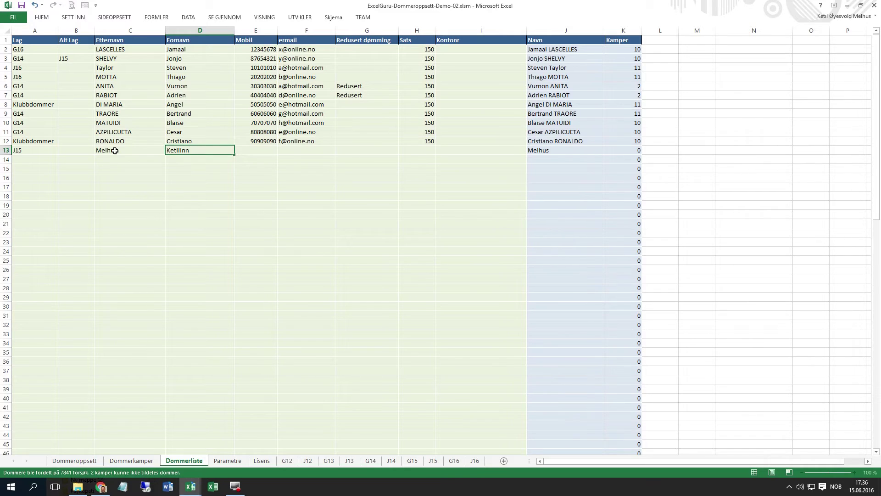
{"action": "key", "text": "Tab"}
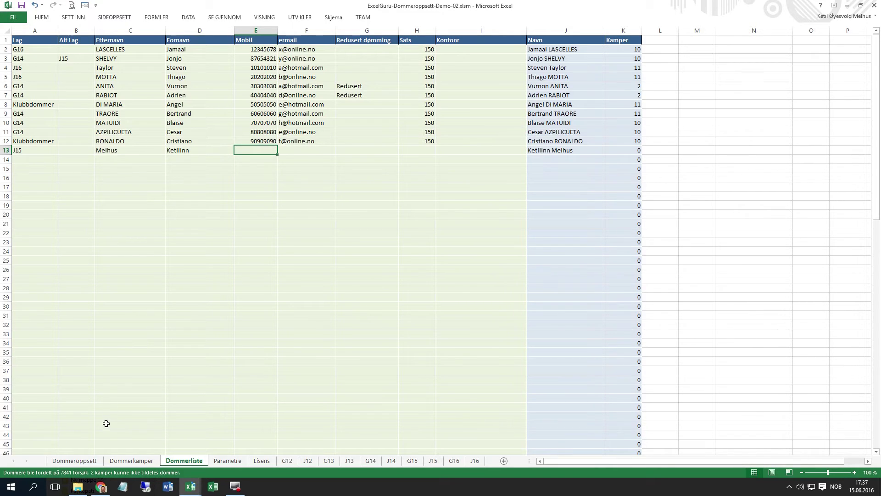
{"action": "left_click", "coordinate": [83, 461]}
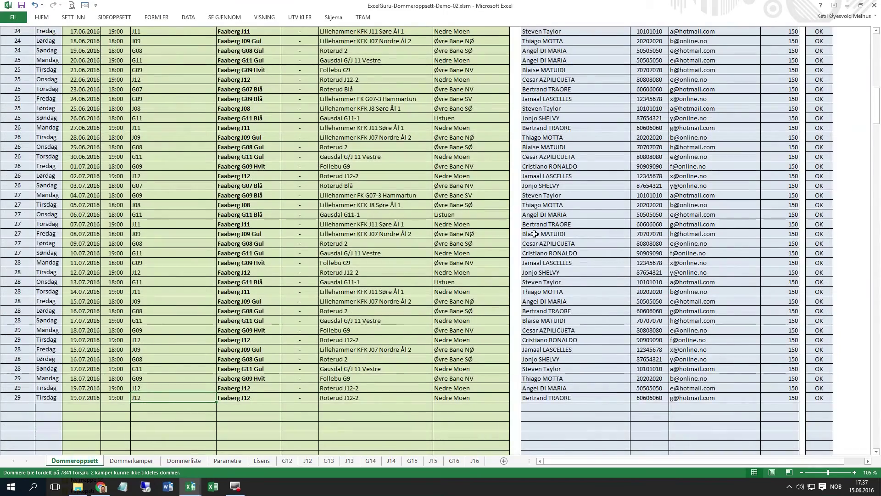
Rerun the Dommeroppsett macro for new matches only, which finishes in 726 attempts.
{"action": "scroll", "coordinate": [626, 173], "scroll_direction": "up", "scroll_amount": 6}
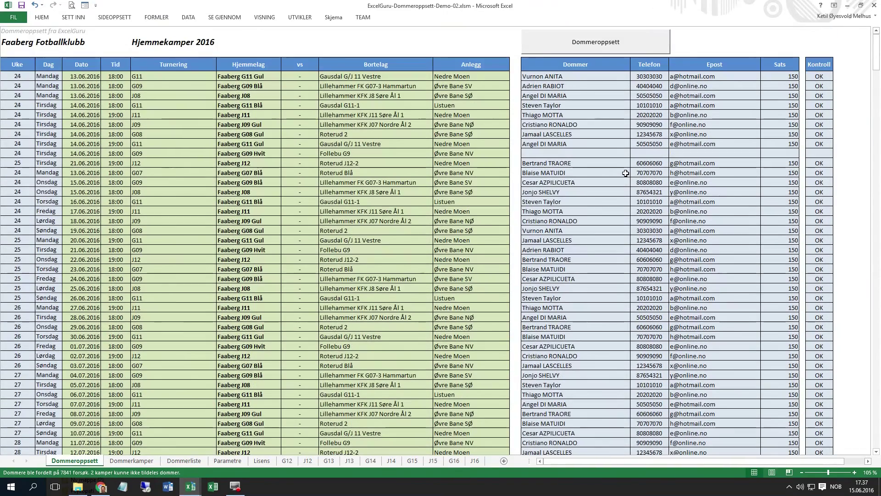
{"action": "left_click", "coordinate": [592, 46]}
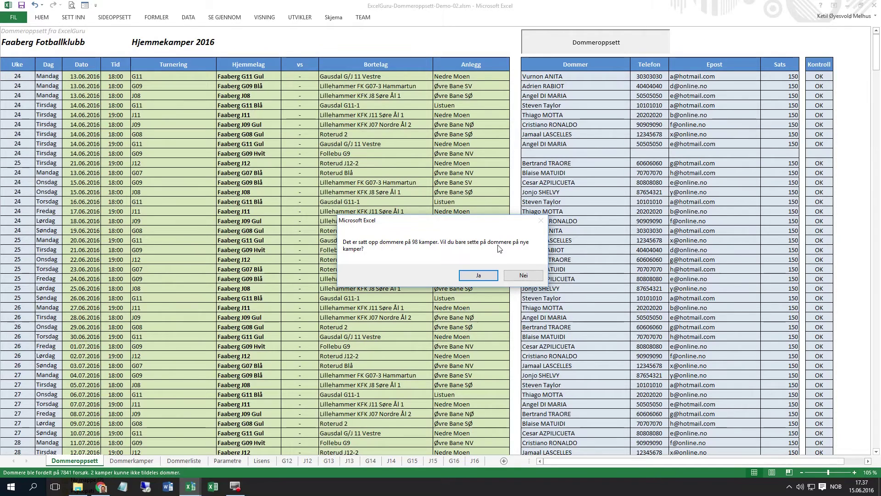
{"action": "left_click", "coordinate": [479, 275]}
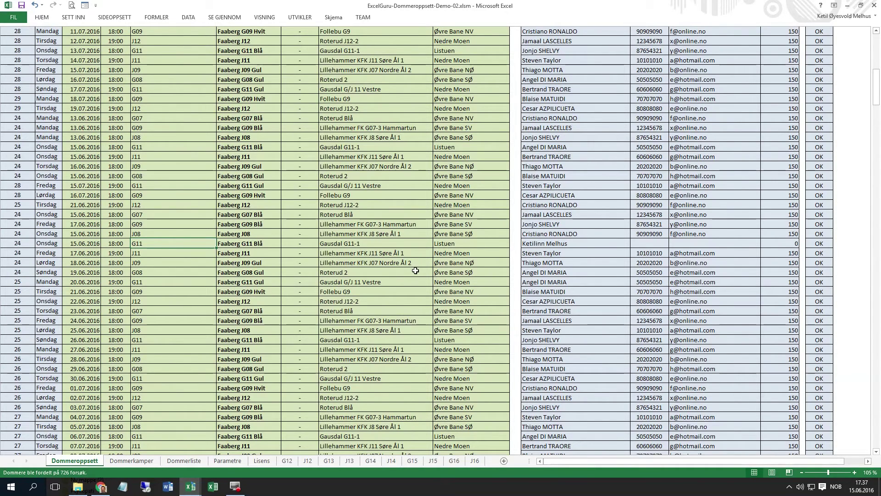
Look over the new assignments, then check Dommerliste where the J15 referee now has 2 matches.
{"action": "scroll", "coordinate": [407, 276], "scroll_direction": "down", "scroll_amount": 2}
{"action": "scroll", "coordinate": [407, 276], "scroll_direction": "down", "scroll_amount": 2}
{"action": "scroll", "coordinate": [407, 276], "scroll_direction": "down", "scroll_amount": 1}
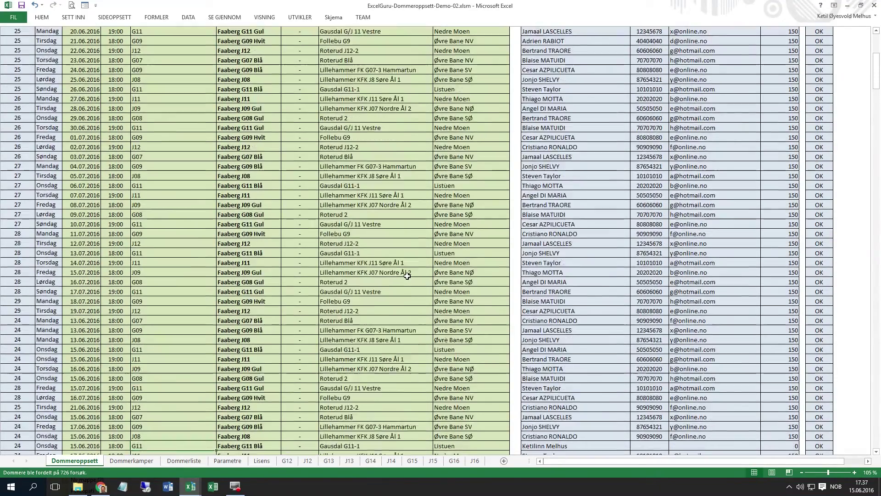
{"action": "scroll", "coordinate": [407, 276], "scroll_direction": "up", "scroll_amount": 1}
{"action": "scroll", "coordinate": [407, 274], "scroll_direction": "up", "scroll_amount": 1}
{"action": "scroll", "coordinate": [407, 273], "scroll_direction": "up", "scroll_amount": 1}
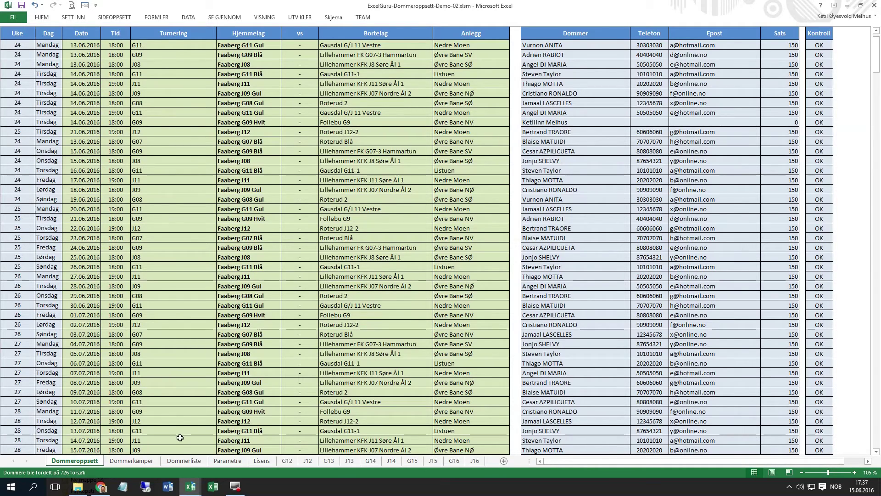
{"action": "left_click", "coordinate": [187, 462]}
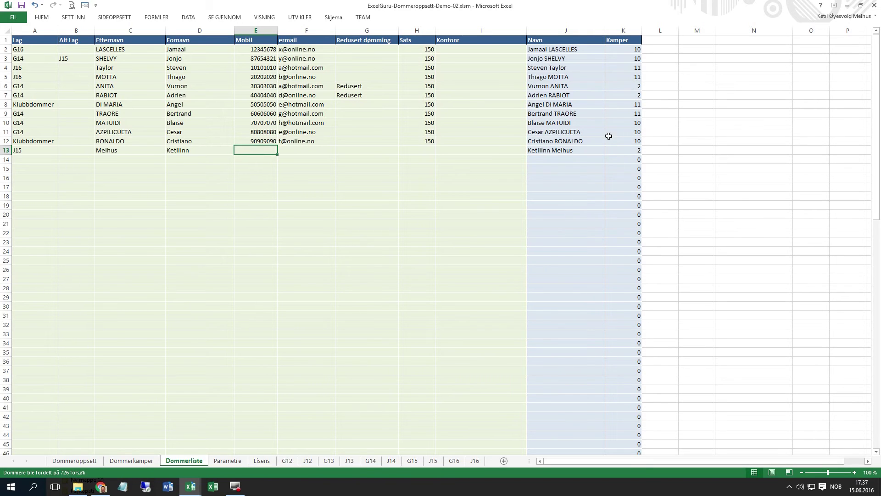
Switch back to Dommeroppsett with Ctrl+PageUp and scroll up through the assigned home matches.
{"action": "key", "text": "ctrl+Page_Up"}
{"action": "key", "text": "ctrl+Page_Up"}
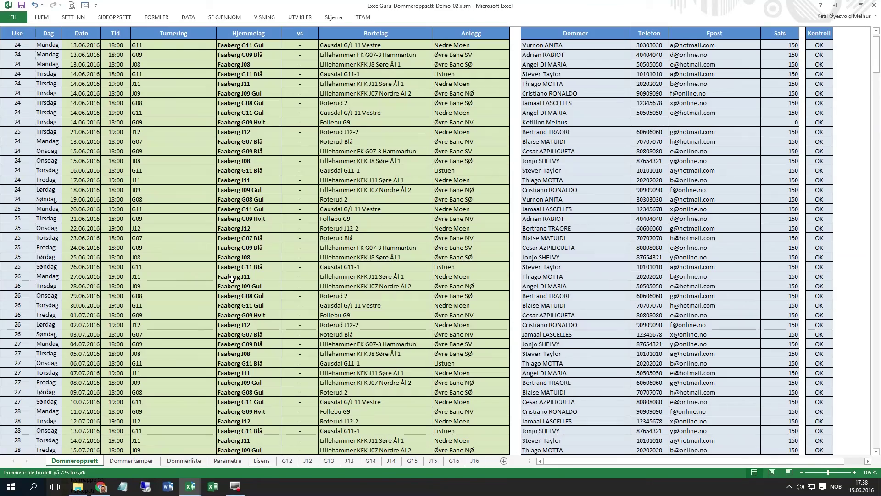
{"action": "scroll", "coordinate": [232, 279], "scroll_direction": "down", "scroll_amount": 11}
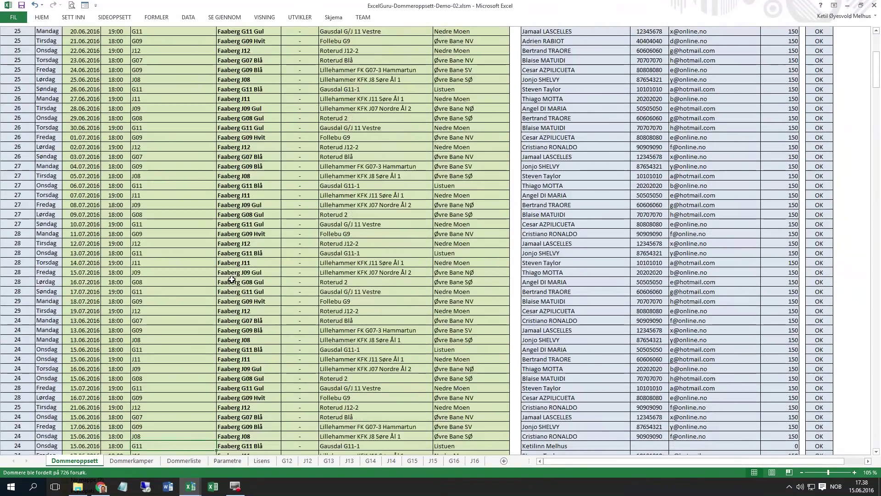
{"action": "scroll", "coordinate": [231, 279], "scroll_direction": "up", "scroll_amount": 1}
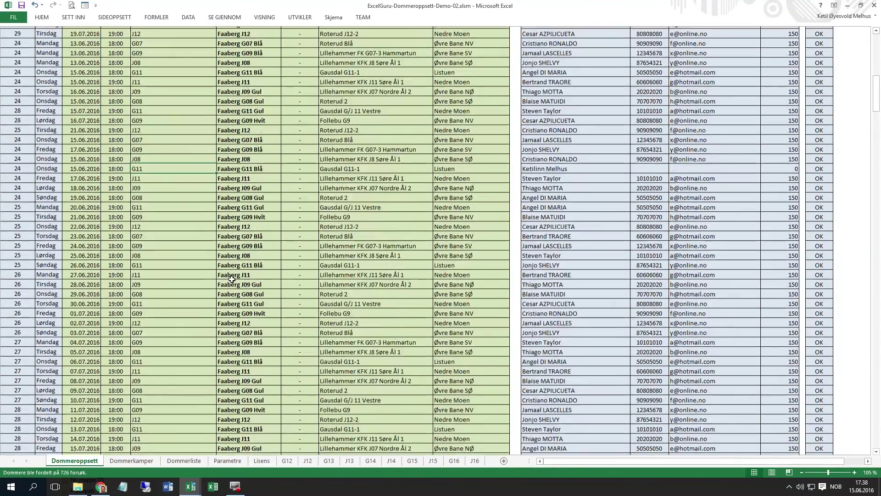
{"action": "scroll", "coordinate": [232, 279], "scroll_direction": "up", "scroll_amount": 1}
{"action": "scroll", "coordinate": [225, 276], "scroll_direction": "up", "scroll_amount": 4}
{"action": "scroll", "coordinate": [211, 268], "scroll_direction": "up", "scroll_amount": 4}
{"action": "scroll", "coordinate": [199, 263], "scroll_direction": "up", "scroll_amount": 3}
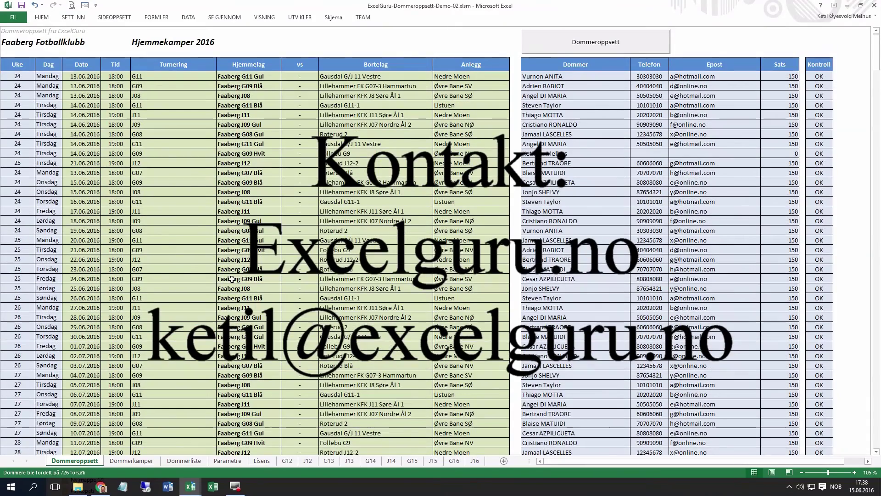